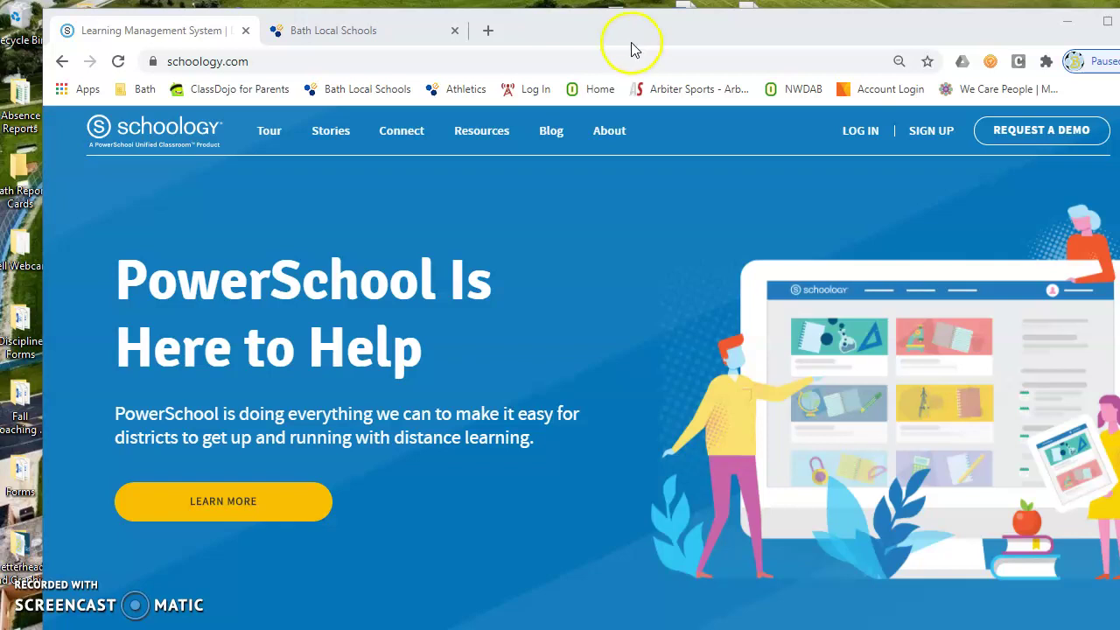
Step: Maximize Chrome, choose a Parent sign-up and paste the child's access code to continue
double_click(608, 39)
mouse_move(898, 126)
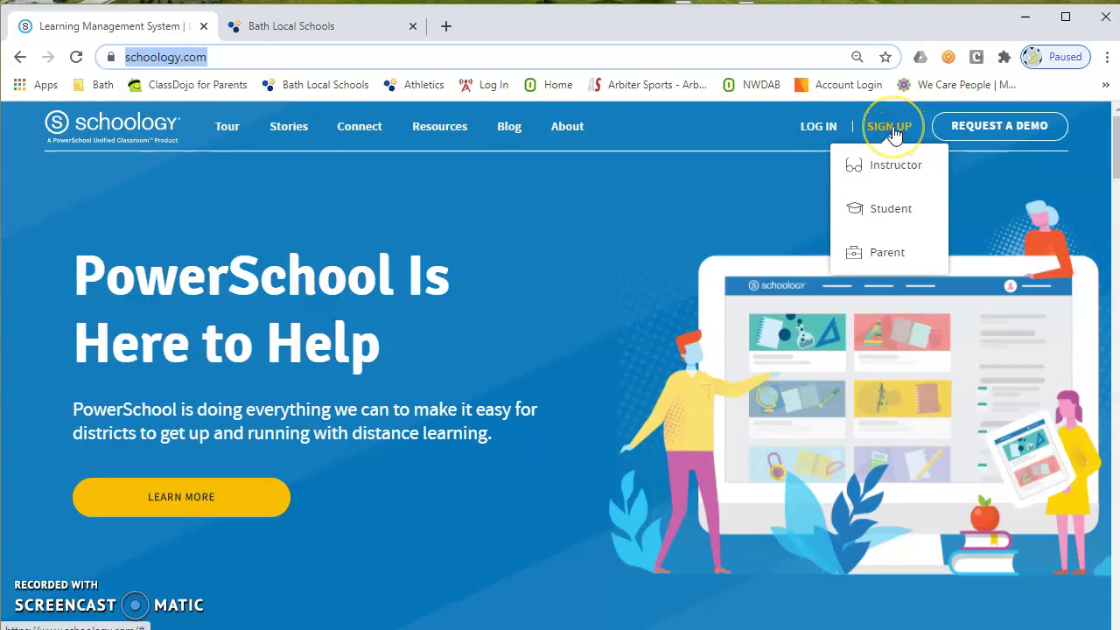
click(887, 251)
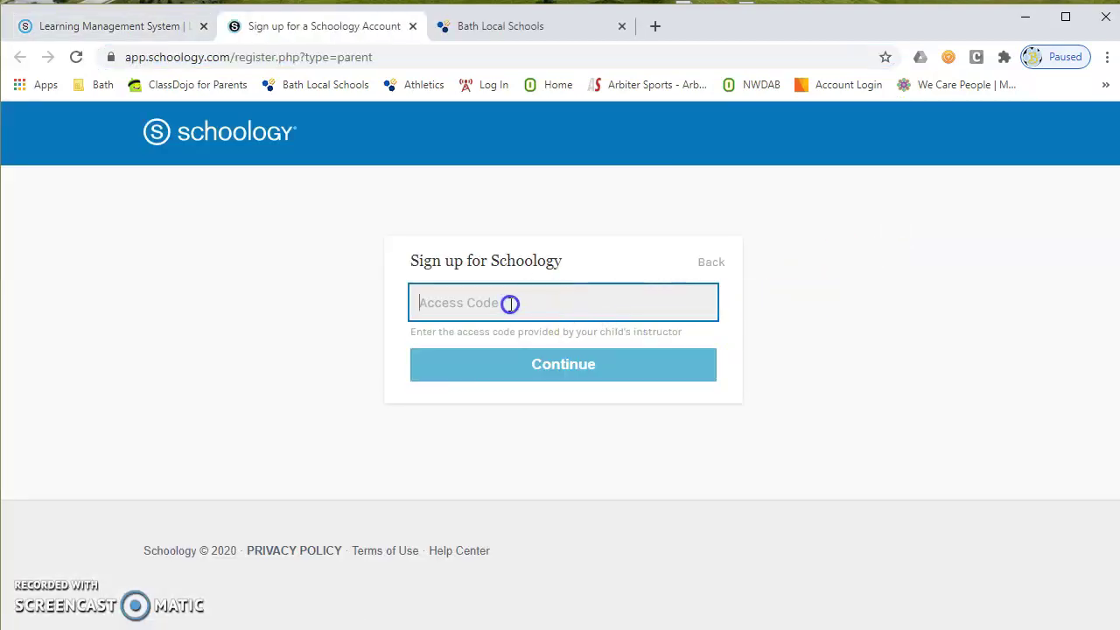
right_click(513, 303)
click(556, 411)
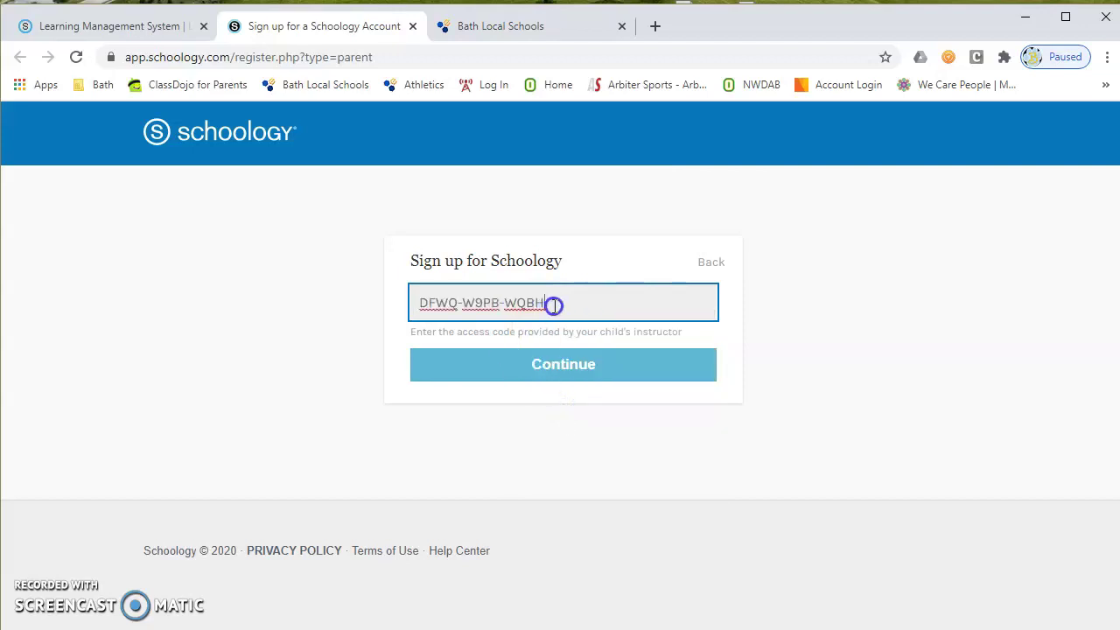
click(559, 369)
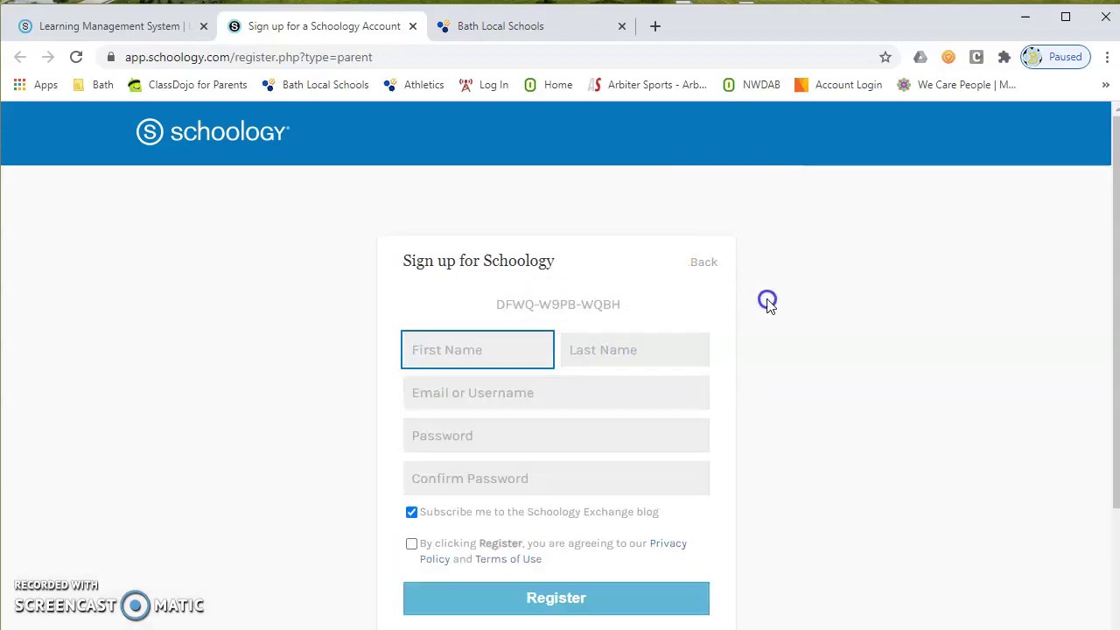
Step: Enter the parent's first name, last name and e-mail address on the registration form
scroll(768, 302, down, 2)
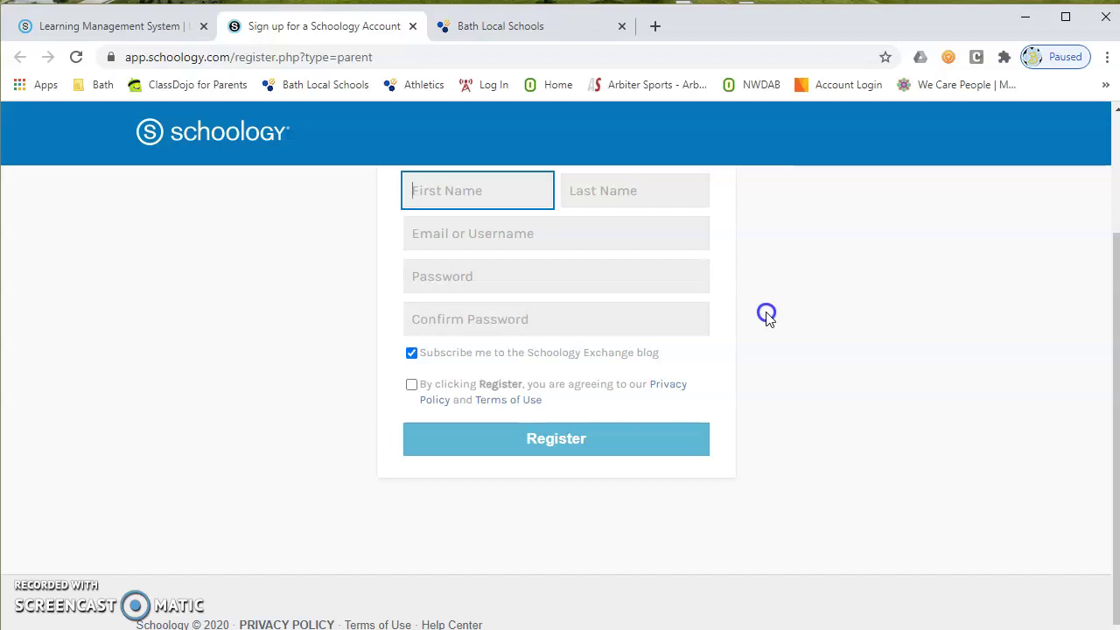
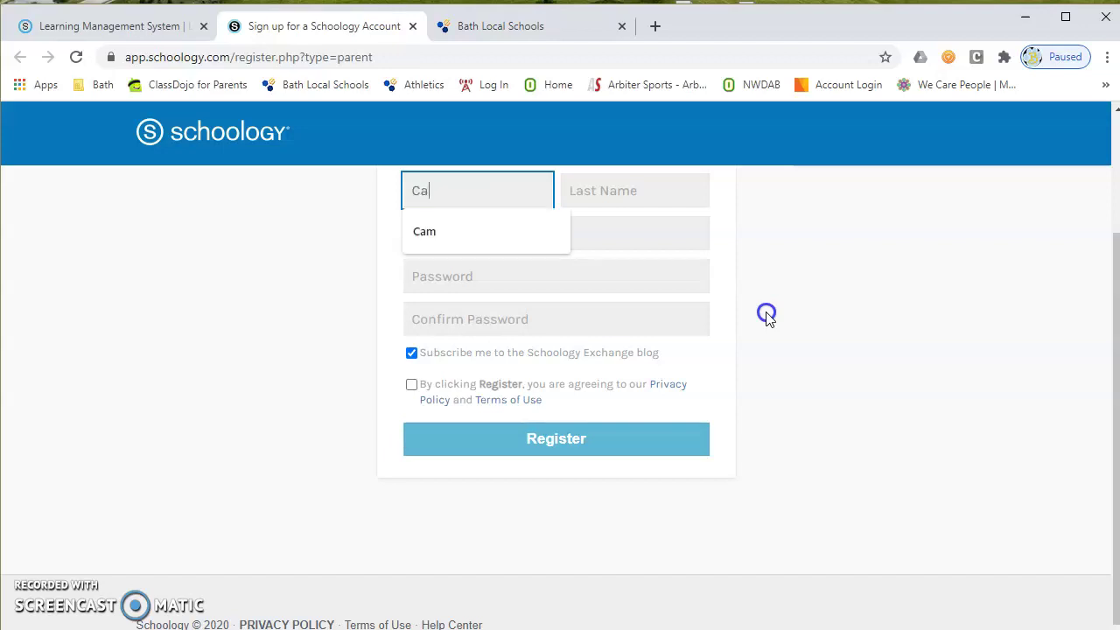
key(Tab)
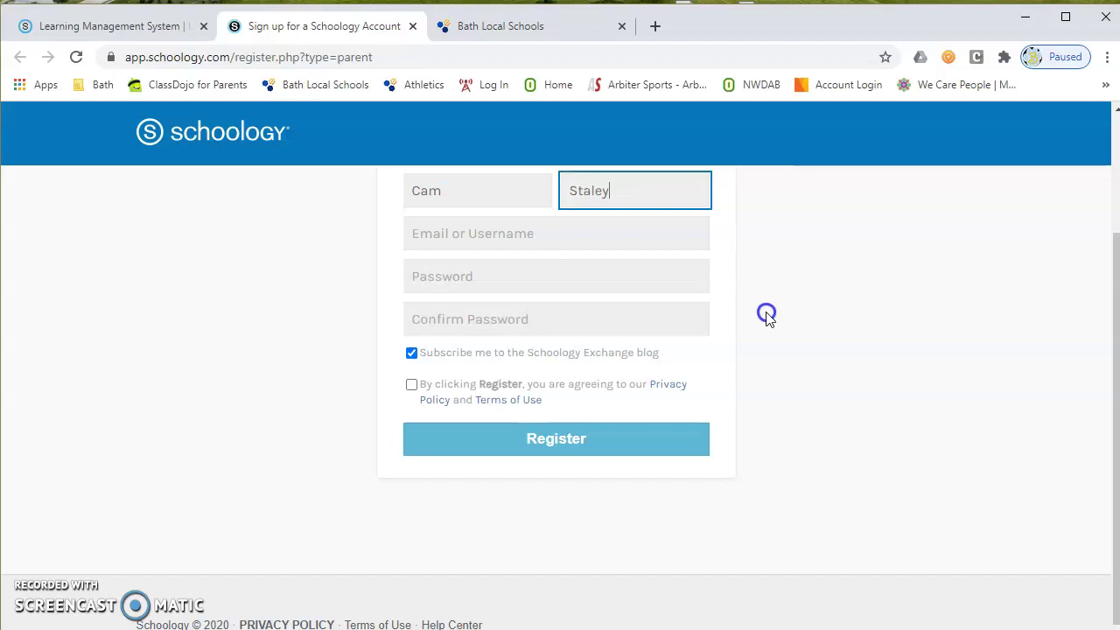
click(493, 233)
text(cs)
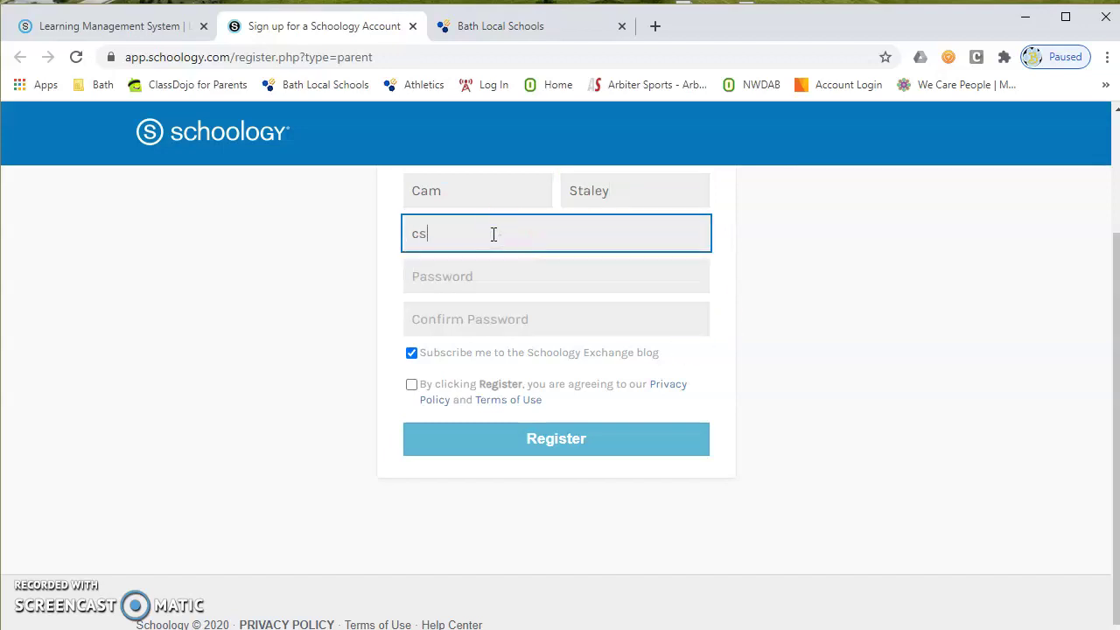
key(BackSpace)
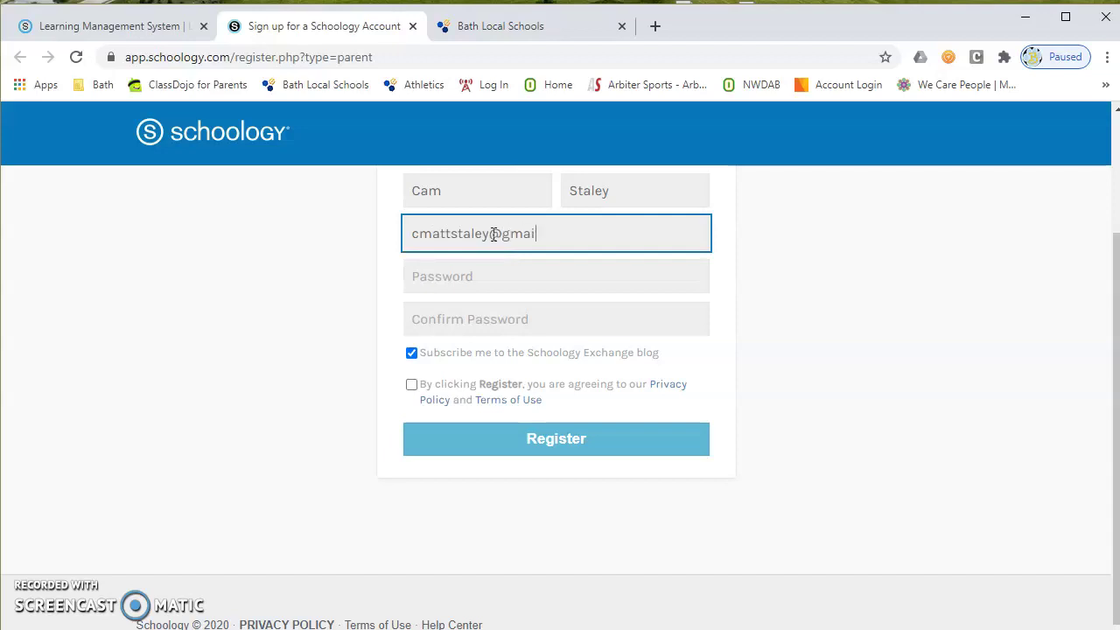
Step: Enter and confirm the account password, and agree to the privacy policy and terms
key(Tab)
text(******)
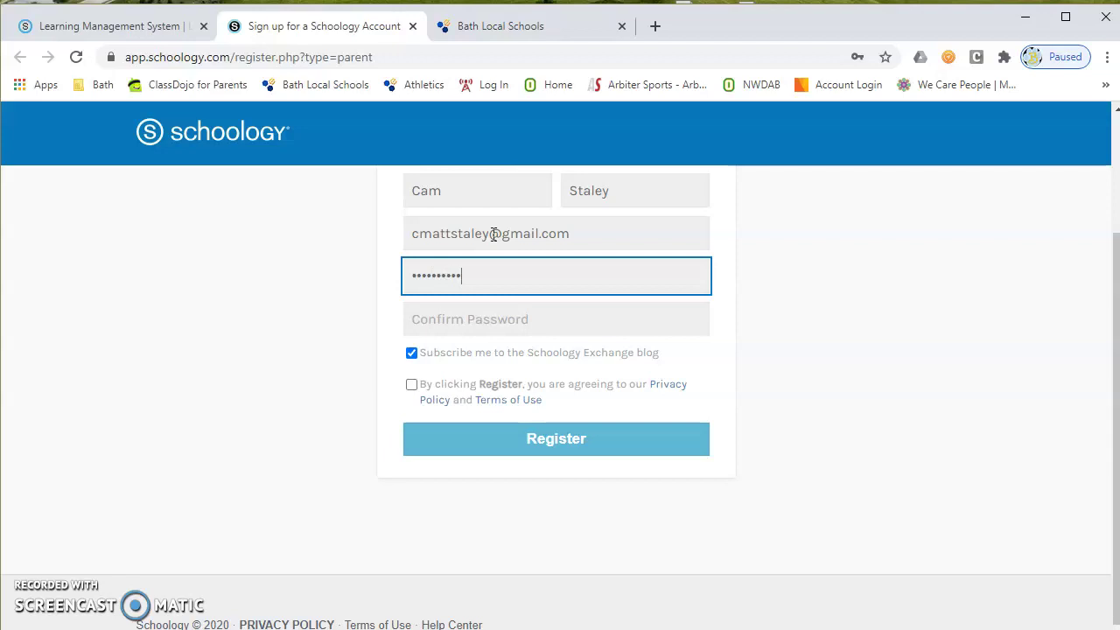
click(487, 324)
text(**)
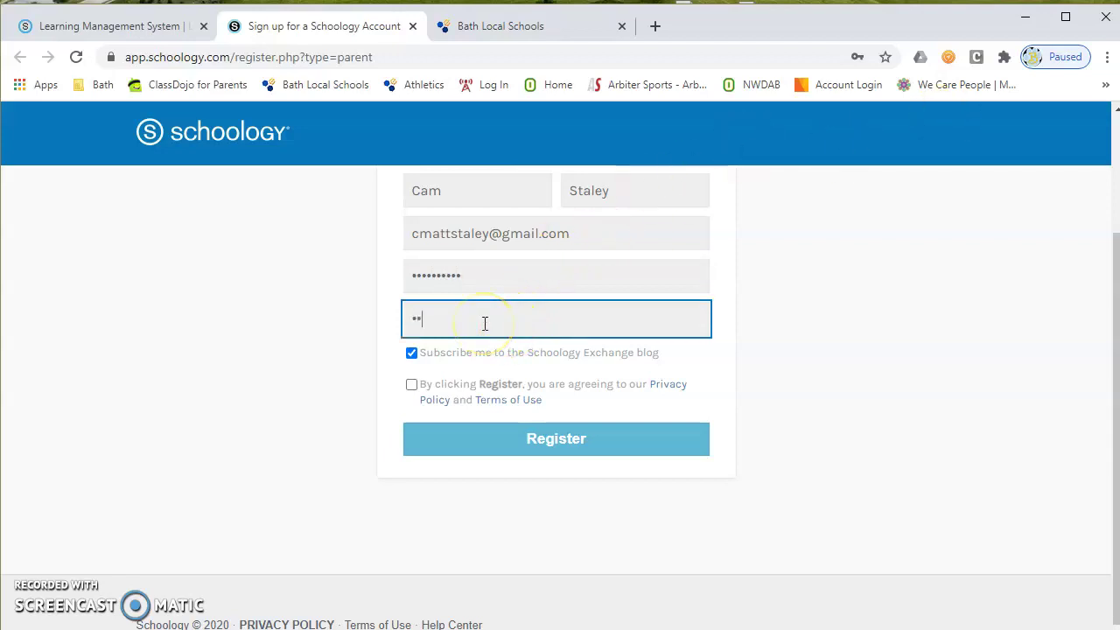
text(******)
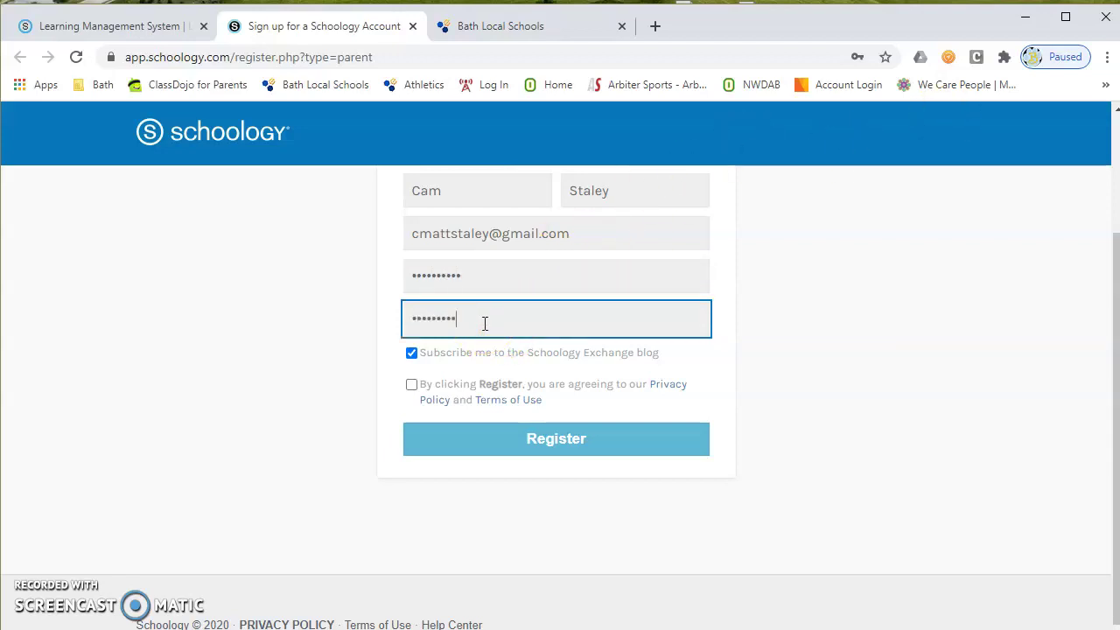
click(411, 384)
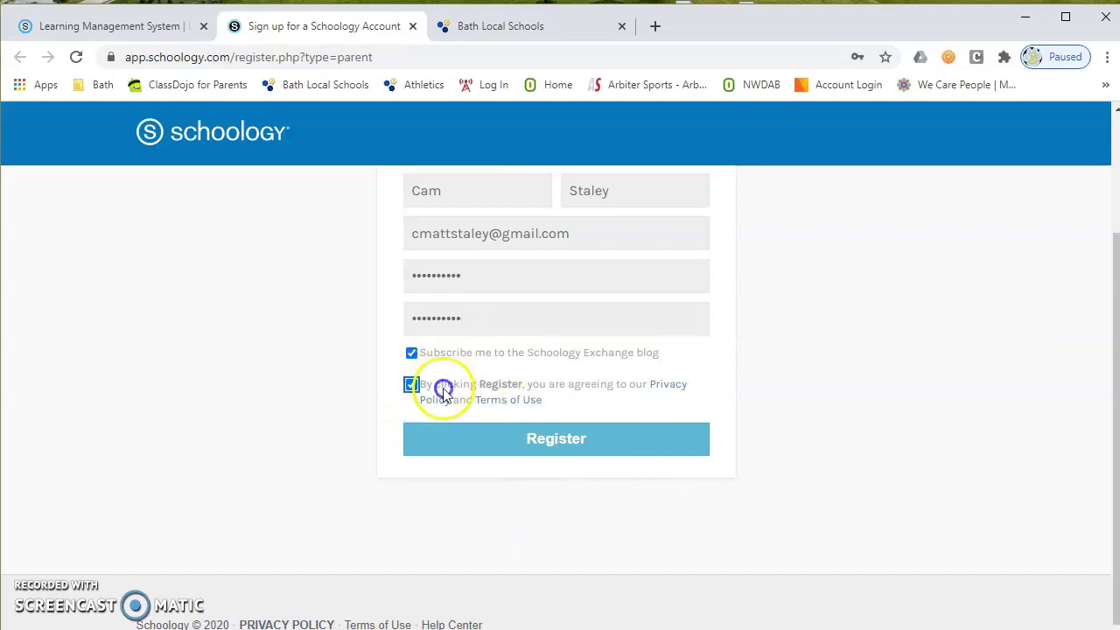
Step: Register the parent account, then open the account list at the top right
click(510, 444)
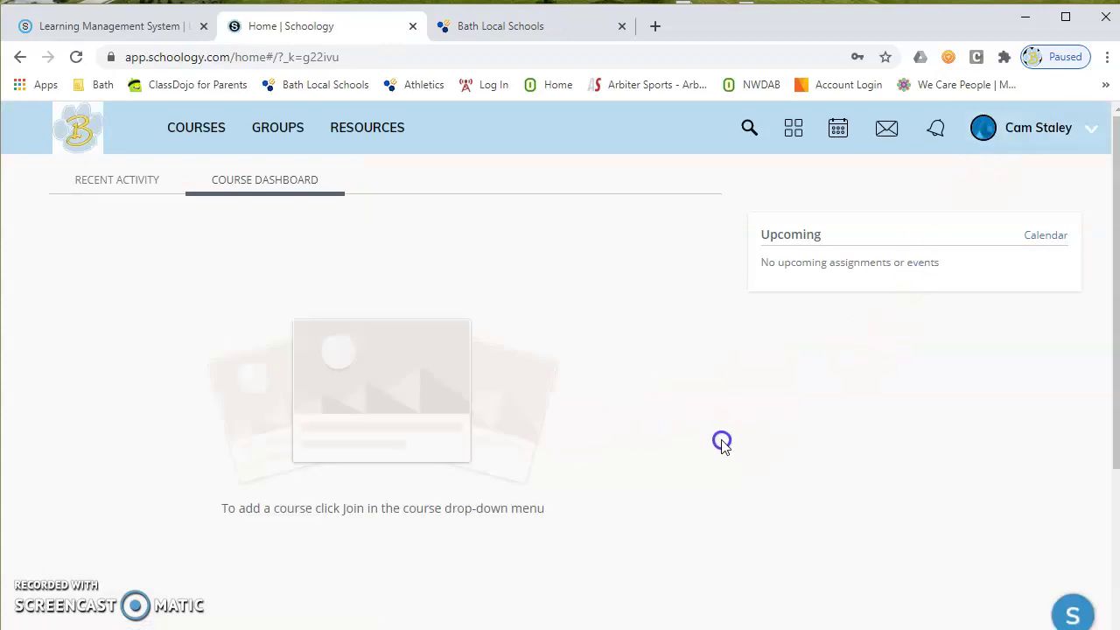
click(1033, 136)
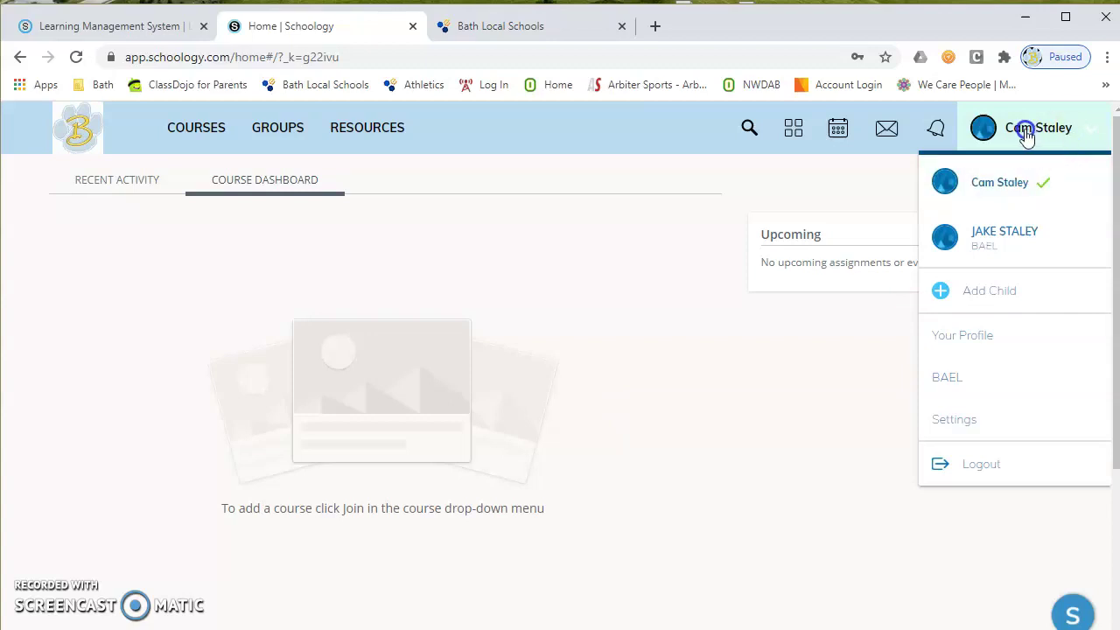
click(1008, 248)
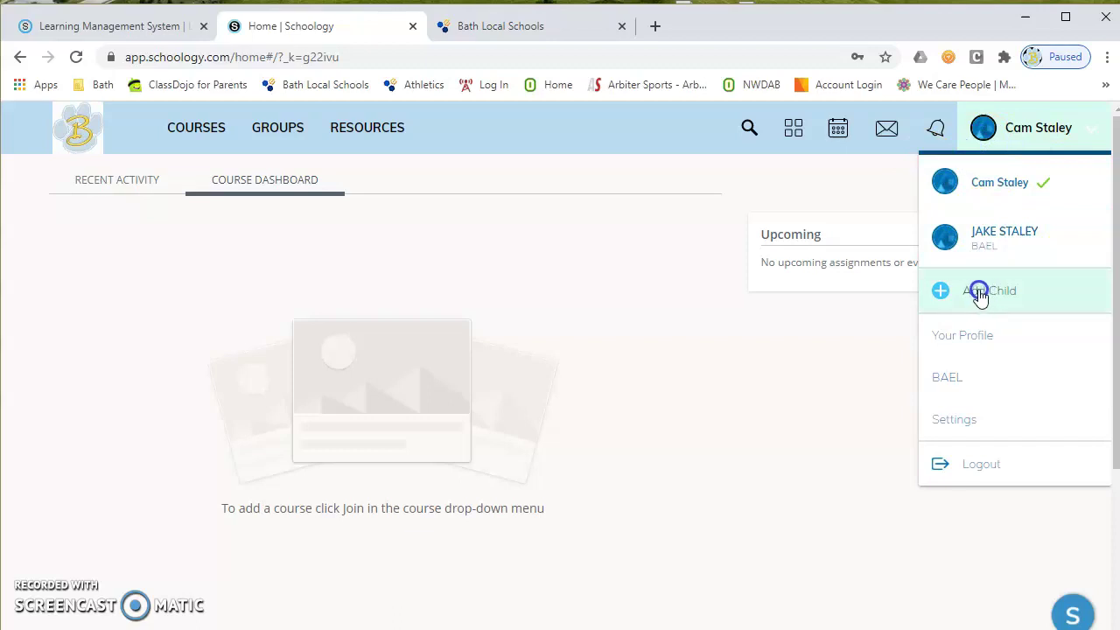
click(974, 292)
click(594, 268)
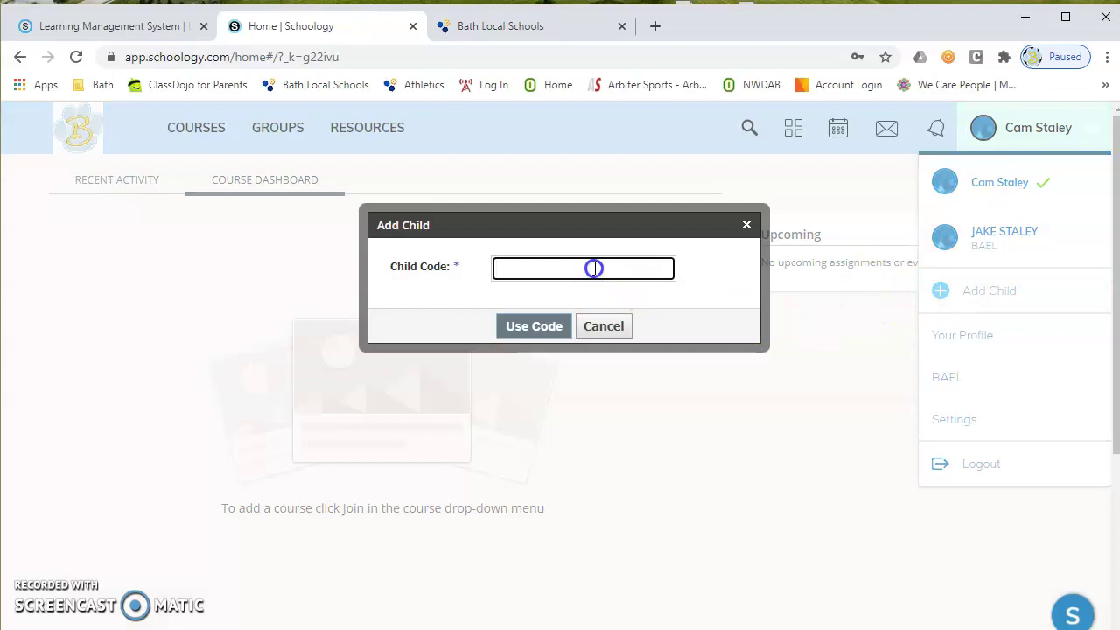
text(fkjalkjf-jfkadsjfkla-jfkajdlkf)
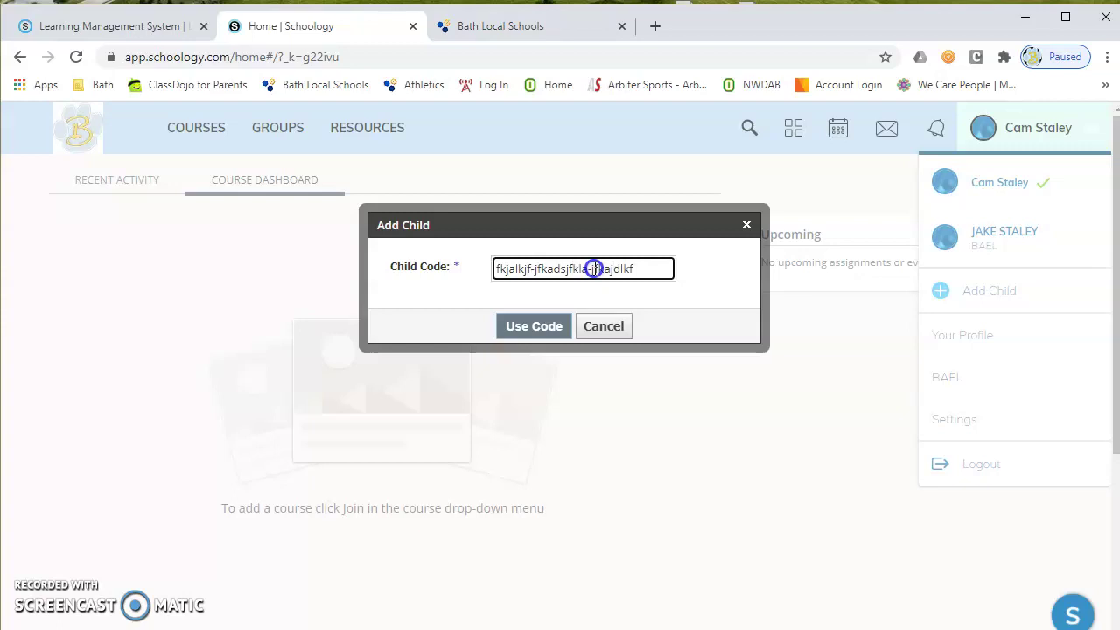
click(598, 325)
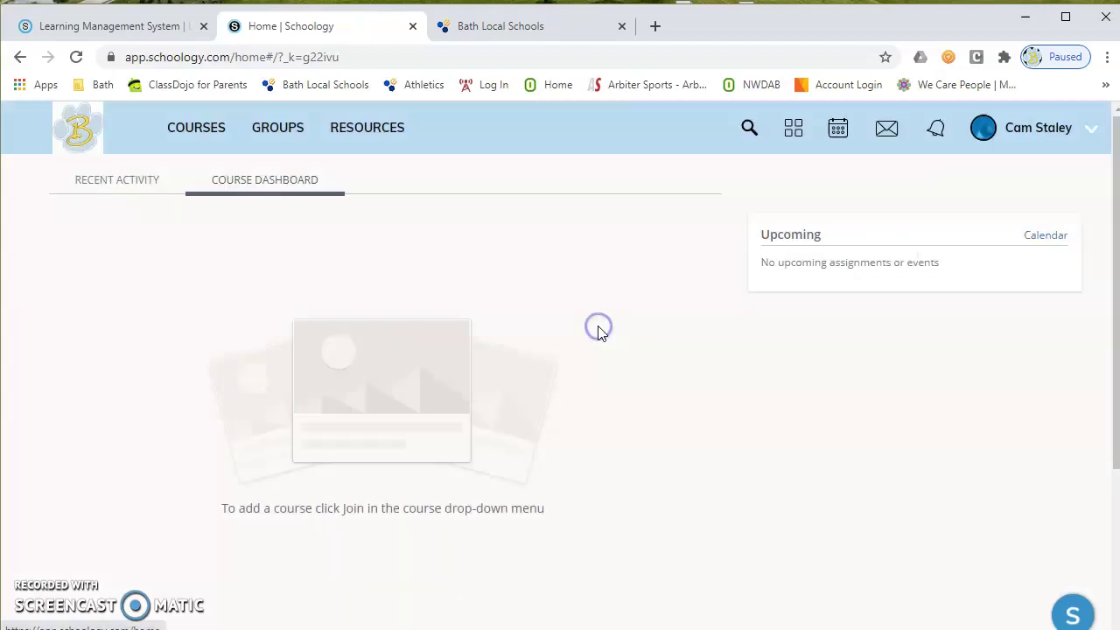
Step: Switch from the parent account to the linked child's view through the account list
click(1054, 129)
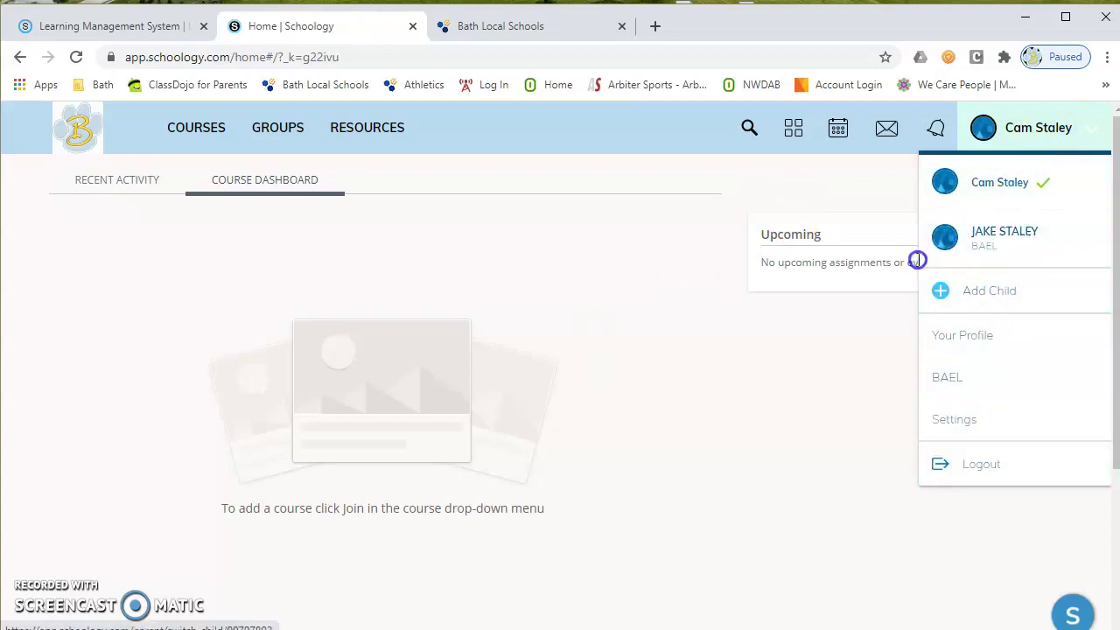
click(996, 387)
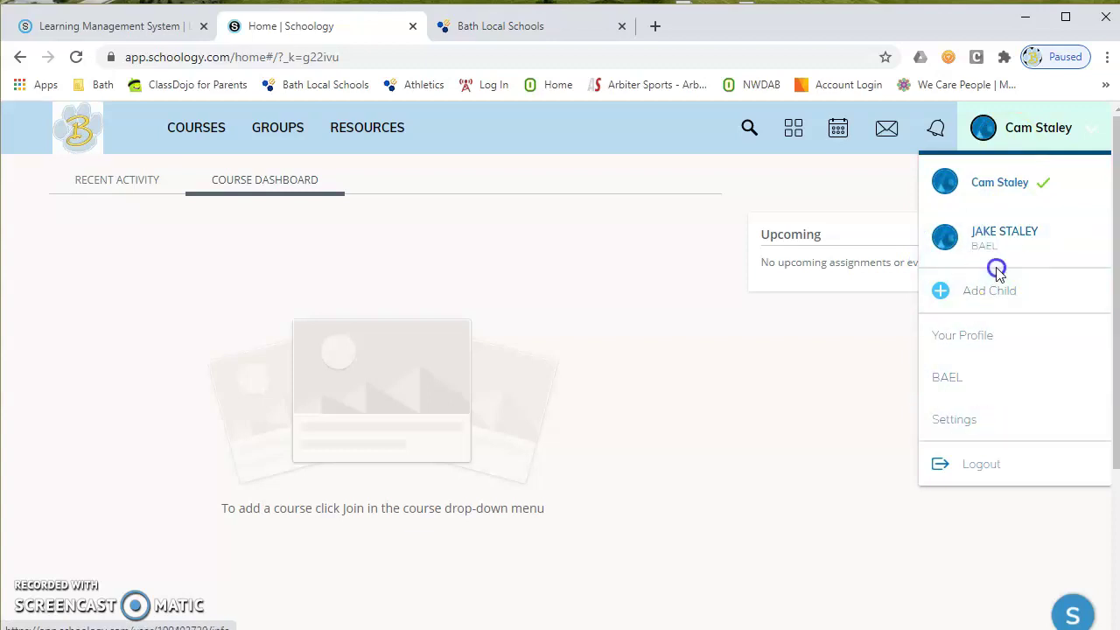
click(998, 237)
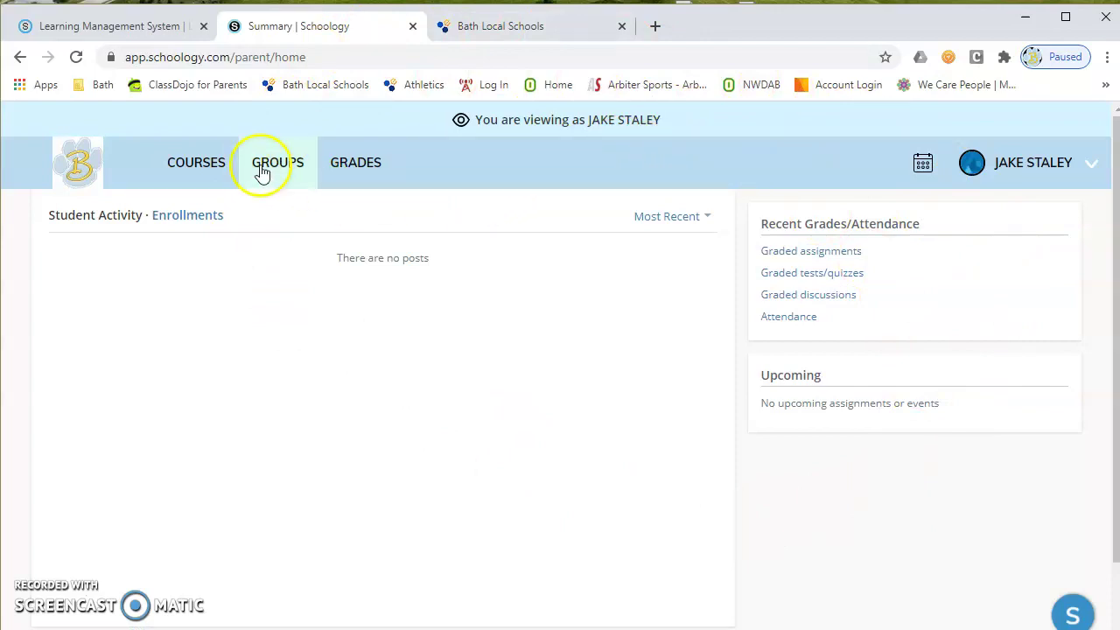
Step: Browse the child's course cards, then switch back to the parent's own account
click(194, 170)
scroll(218, 167, down, 2)
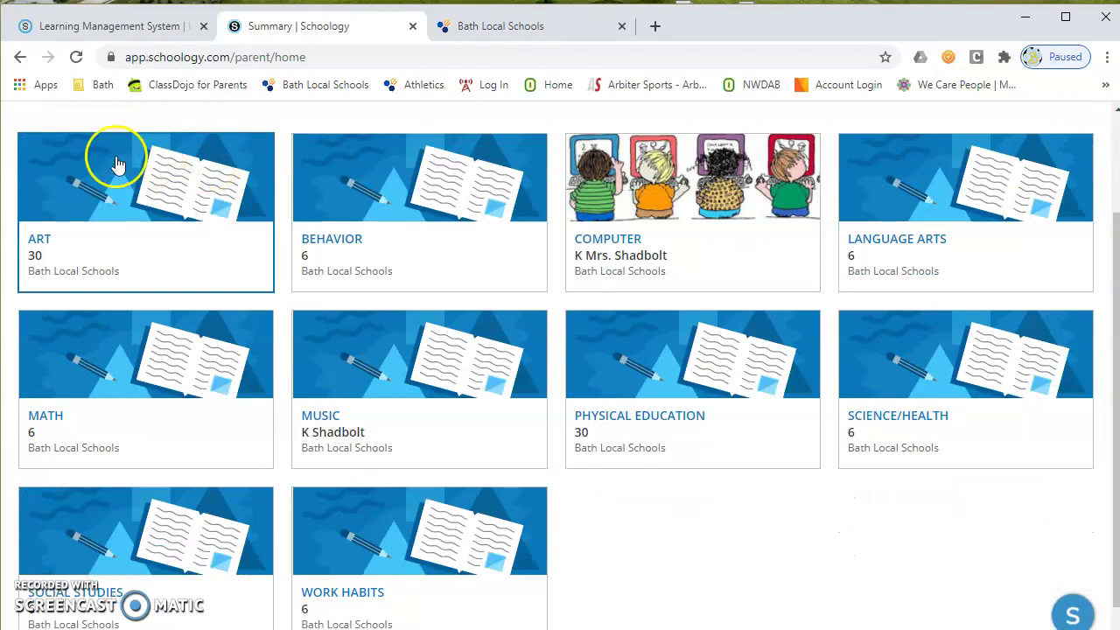
scroll(138, 160, down, 1)
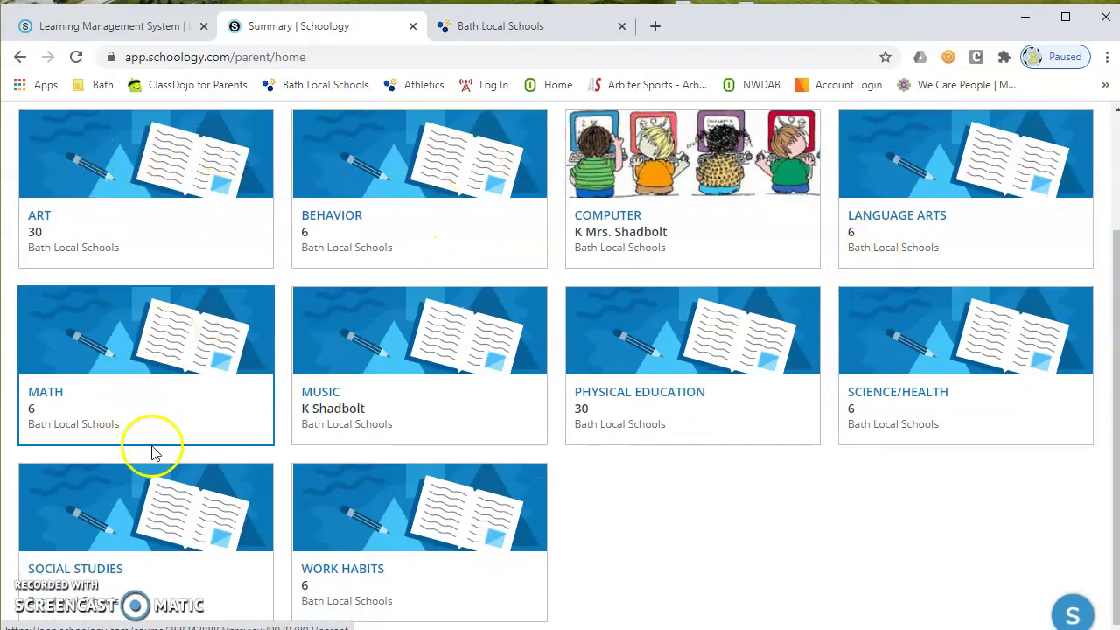
scroll(315, 411, up, 2)
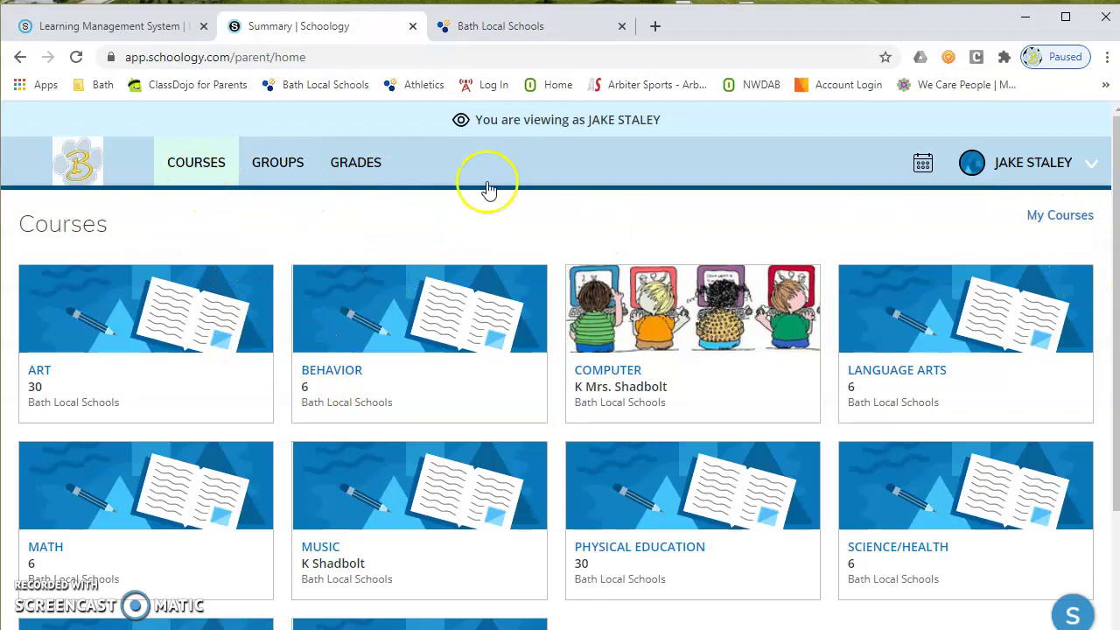
click(1030, 167)
click(986, 219)
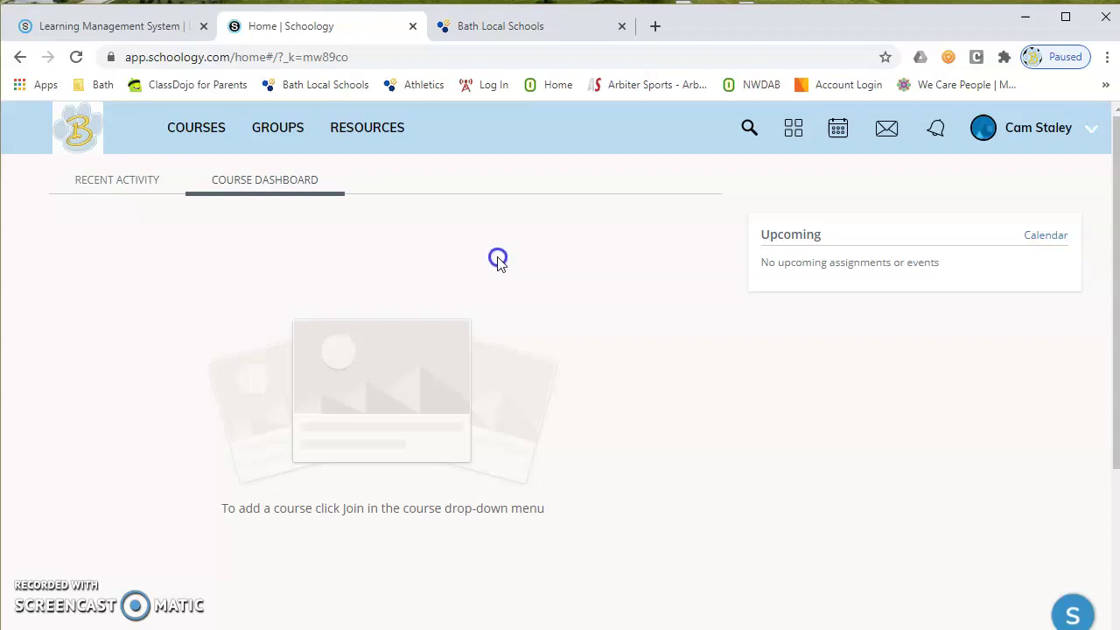
Step: Open the account dropdown showing the parent, the one linked child and adding another child
click(528, 189)
click(1033, 130)
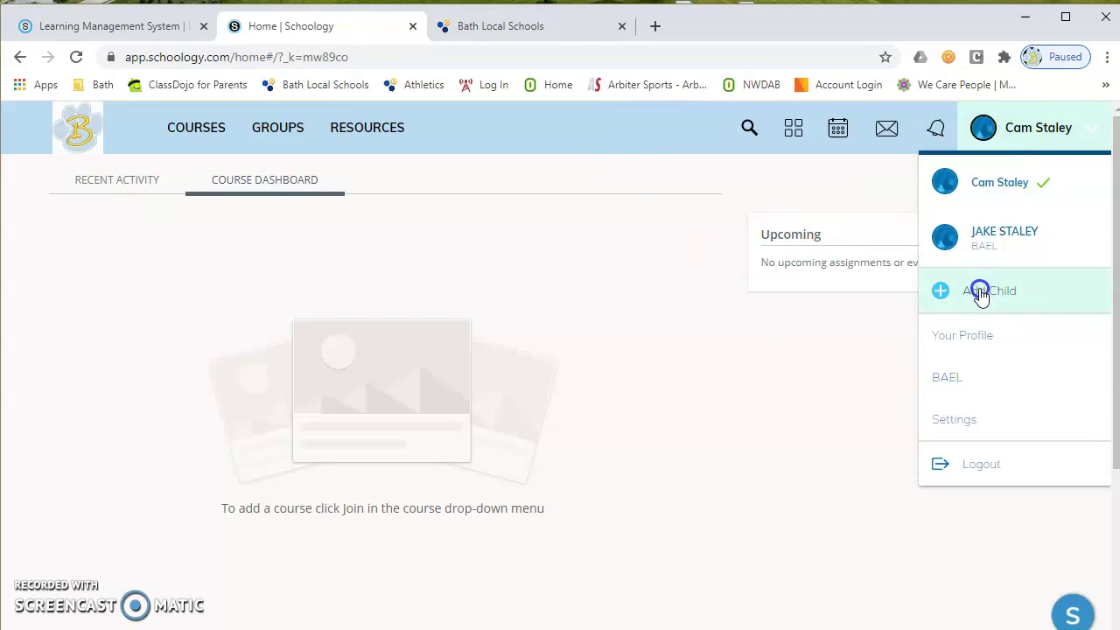
click(887, 245)
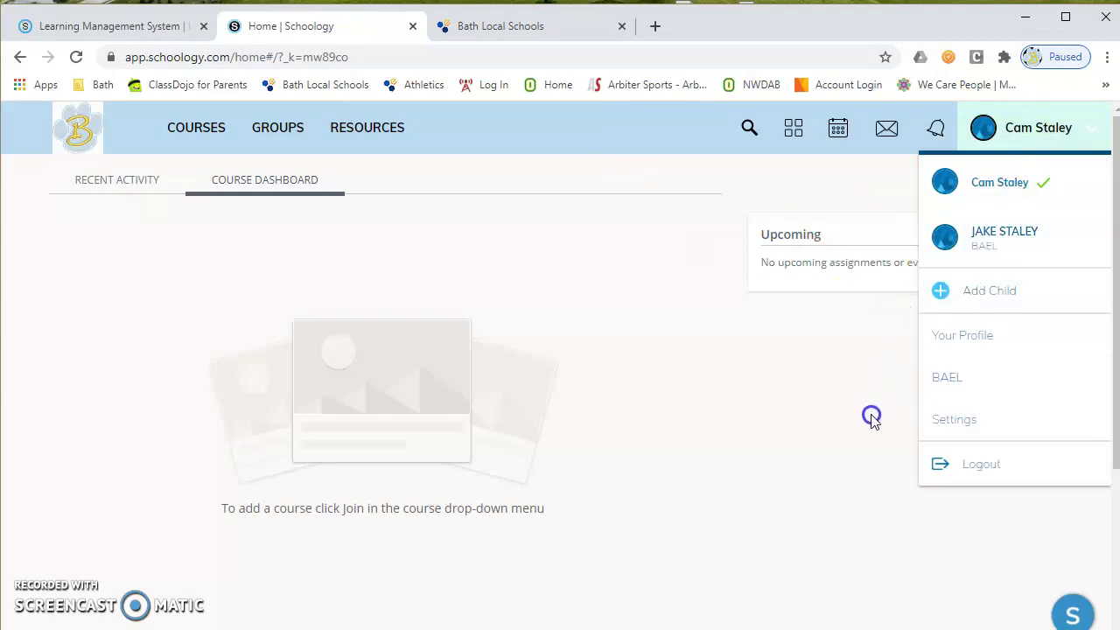